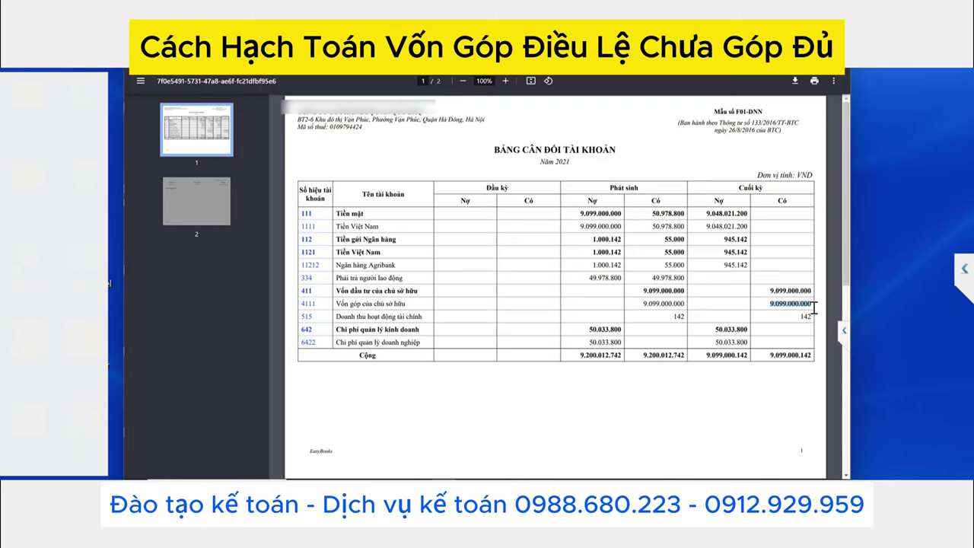
# - Review the 2021 trial balance and the detailed ledger of account 4111 for the recorded owners' capital contributions
pyautogui.click(815, 307)
pyautogui.hotkey('ctrl', 'Tab')
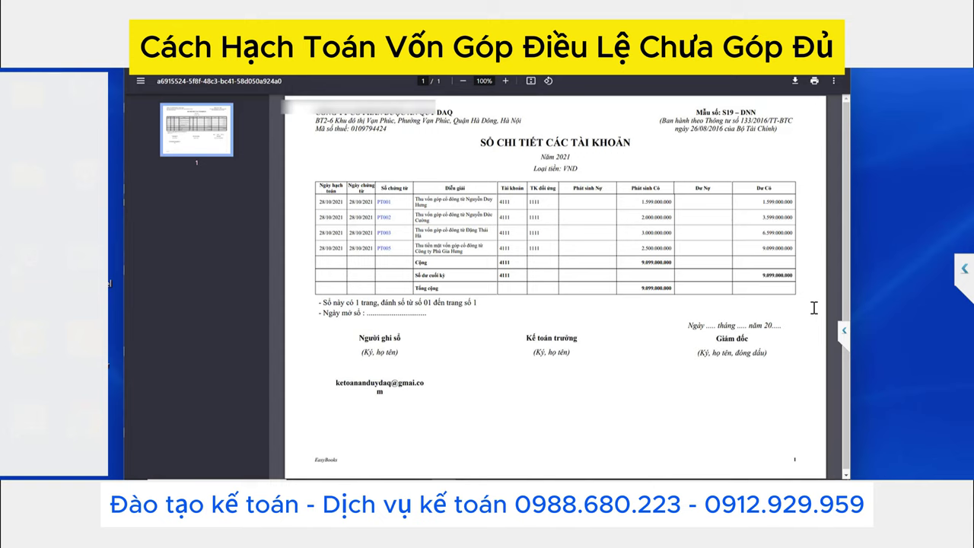
pyautogui.hotkey('ctrl', 'Tab')
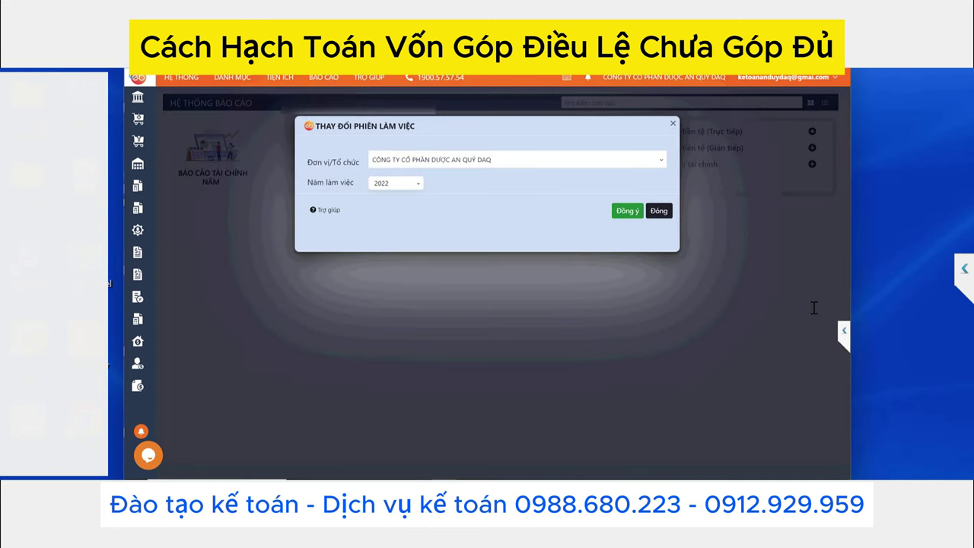
# - Unpost and delete the 31/12/2021 salary voucher NVK002, and unpost the 30/11/2021 voucher NVK001
pyautogui.press('Return')
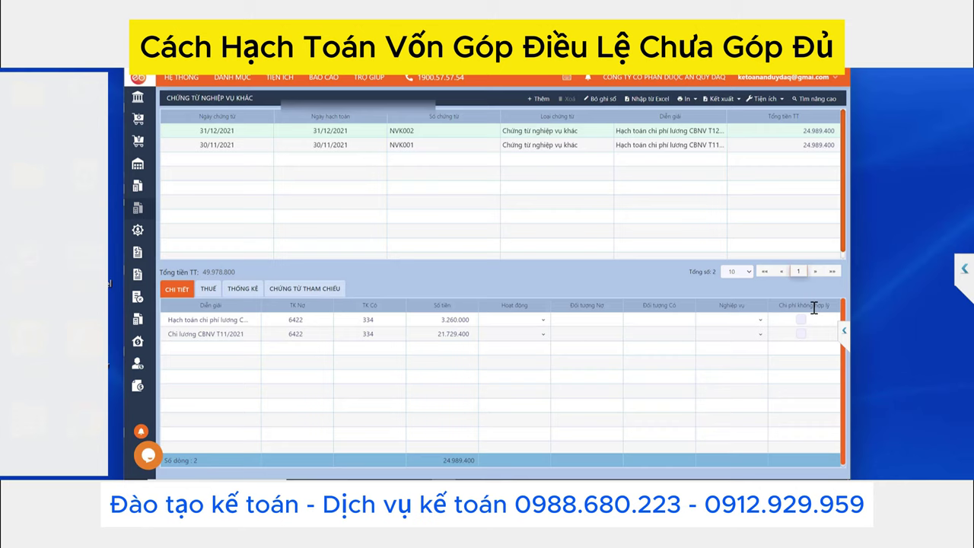
pyautogui.press('Down')
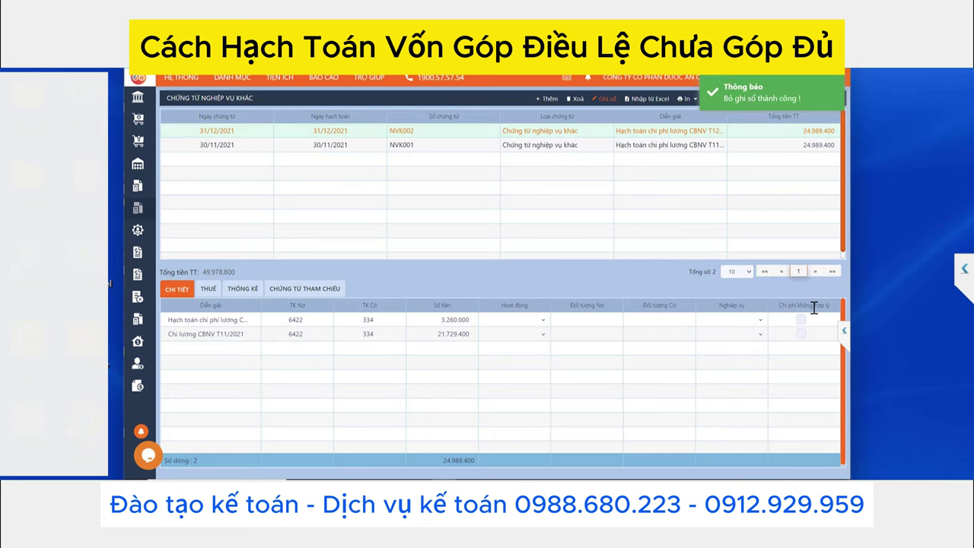
pyautogui.press('Delete')
pyautogui.press('Return')
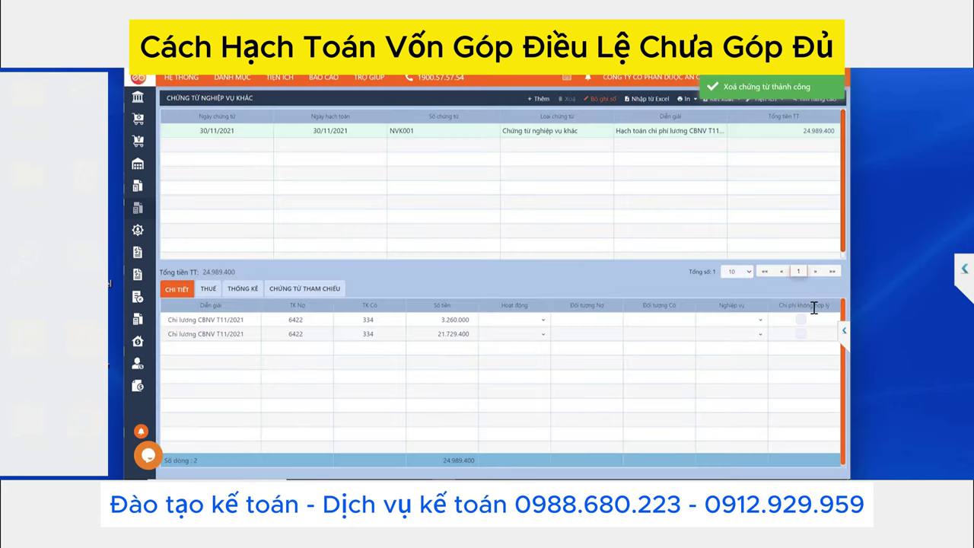
pyautogui.hotkey('ctrl', 'u')
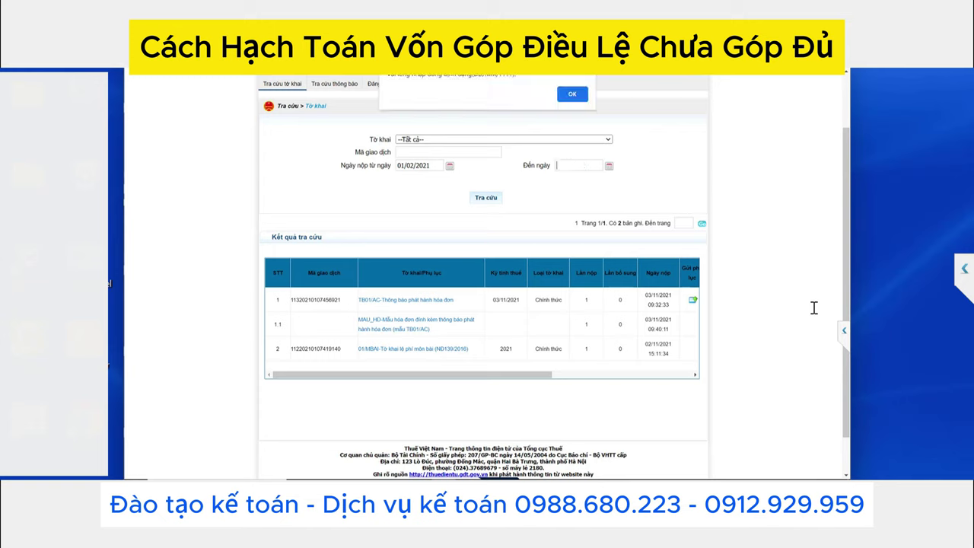
# - Search the tax portal for declarations filed from 01/01/2022 to 31/12/2022 and examine their periods and acceptance status
pyautogui.press('Return')
pyautogui.write('01/01/2022')
pyautogui.press('Tab')
pyautogui.write('31/12/202')
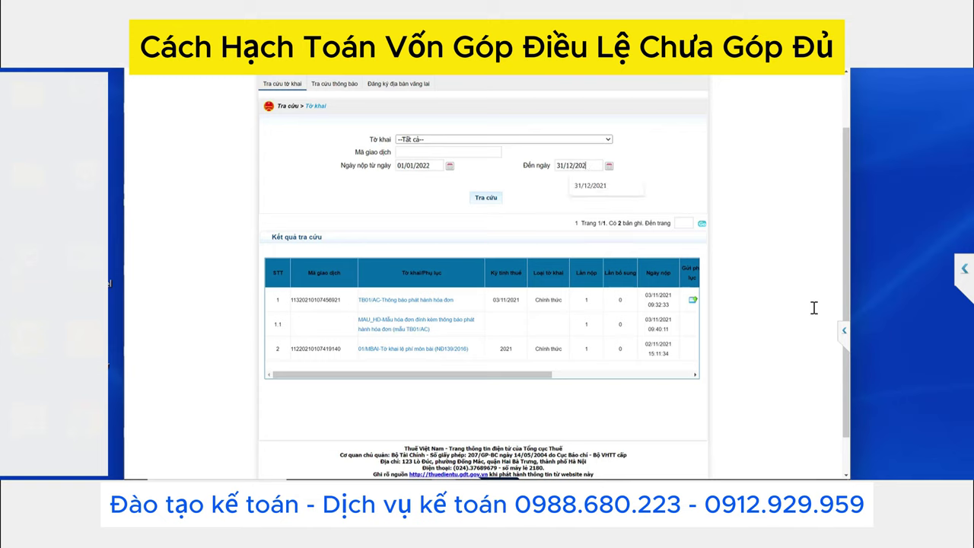
pyautogui.write('2')
pyautogui.press('Return')
pyautogui.scroll(-3, 813, 308)
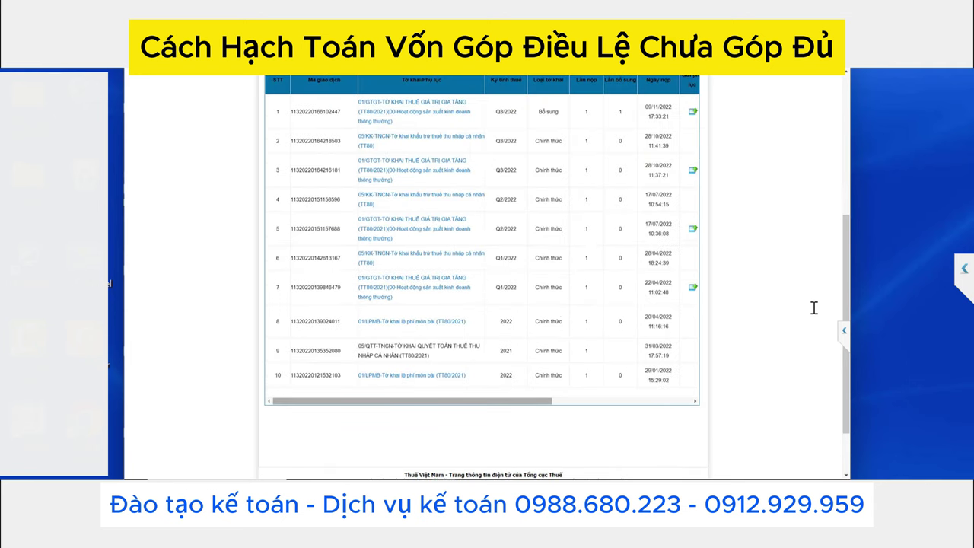
pyautogui.hscroll(5, 813, 308)
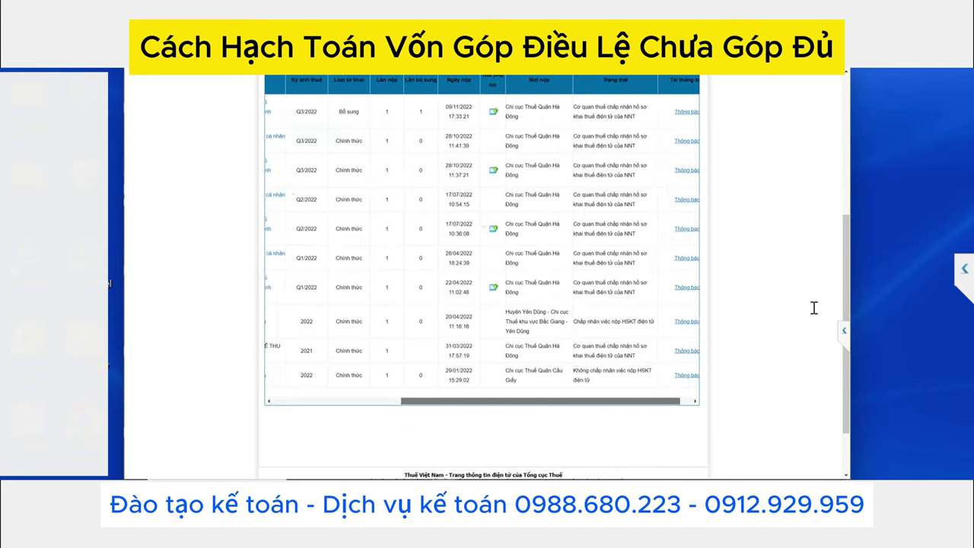
pyautogui.hscroll(-5, 814, 308)
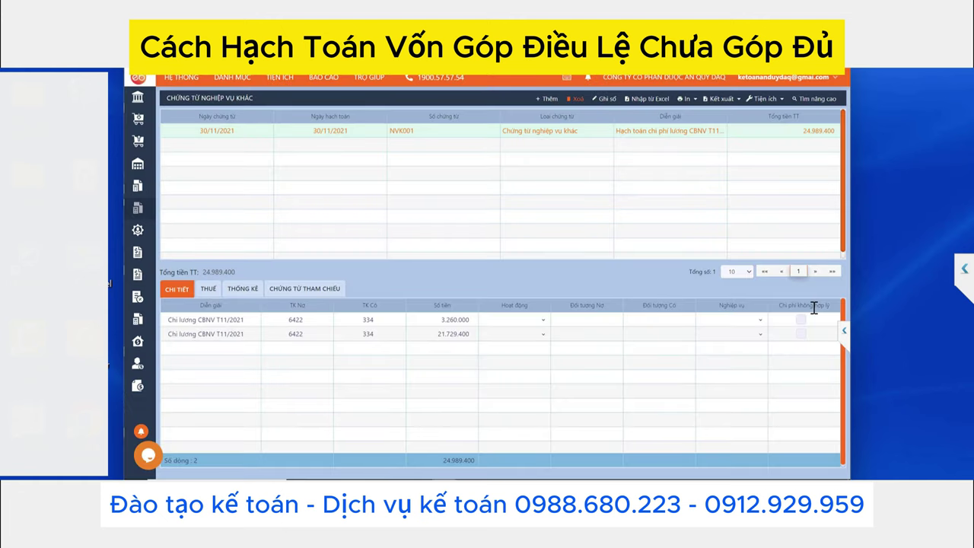
# - Delete the unposted voucher NVK001 in EasyBooks and create a new other-transactions voucher
pyautogui.press('Delete')
pyautogui.press('Return')
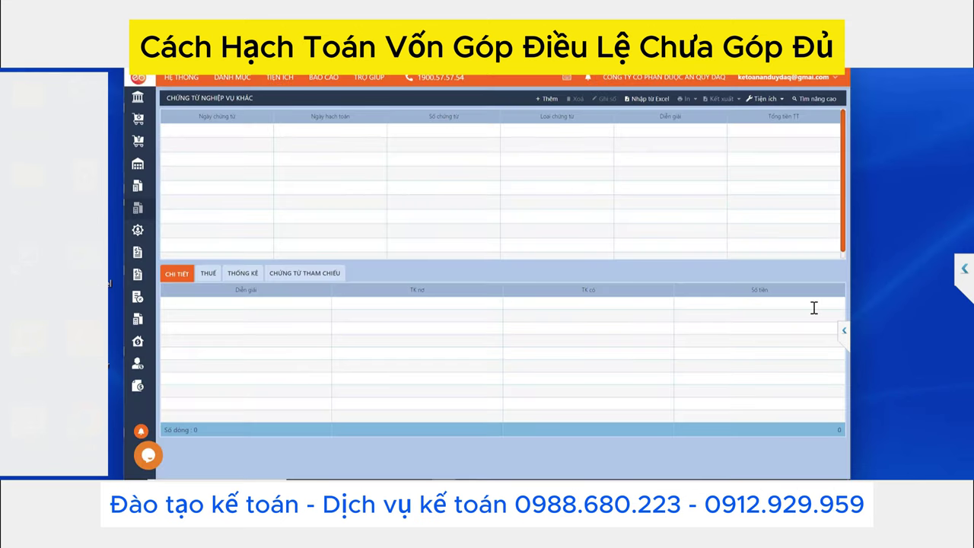
pyautogui.hotkey('ctrl', 'n')
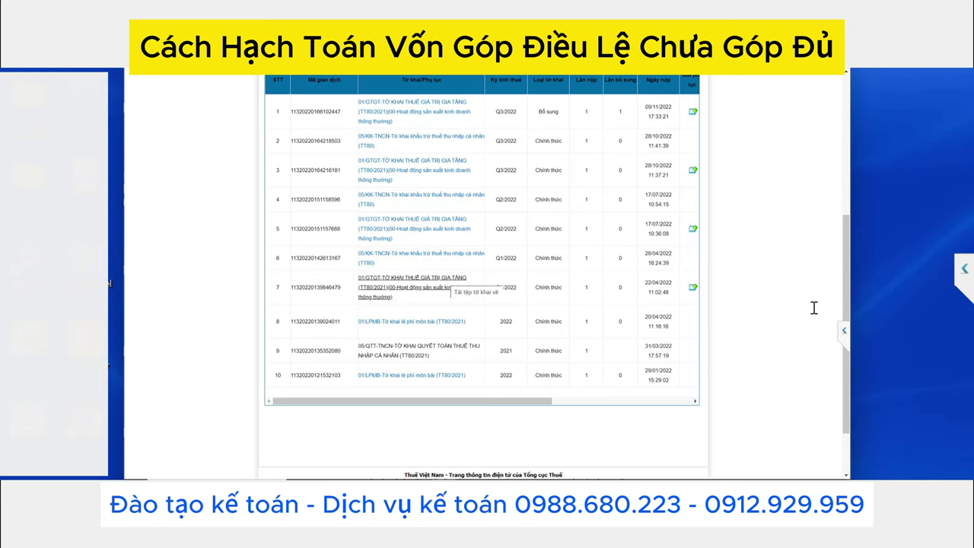
# - Set the new voucher's description to "Số vốn góp điều lệ còn phải thu"
pyautogui.scroll(3, 814, 308)
pyautogui.scroll(-3, 814, 308)
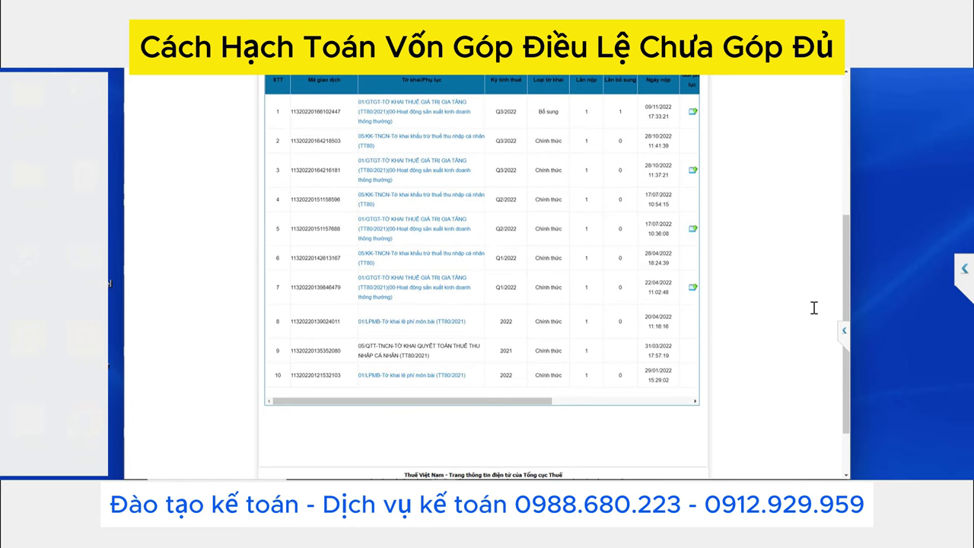
pyautogui.hotkey('ctrl', 'Tab')
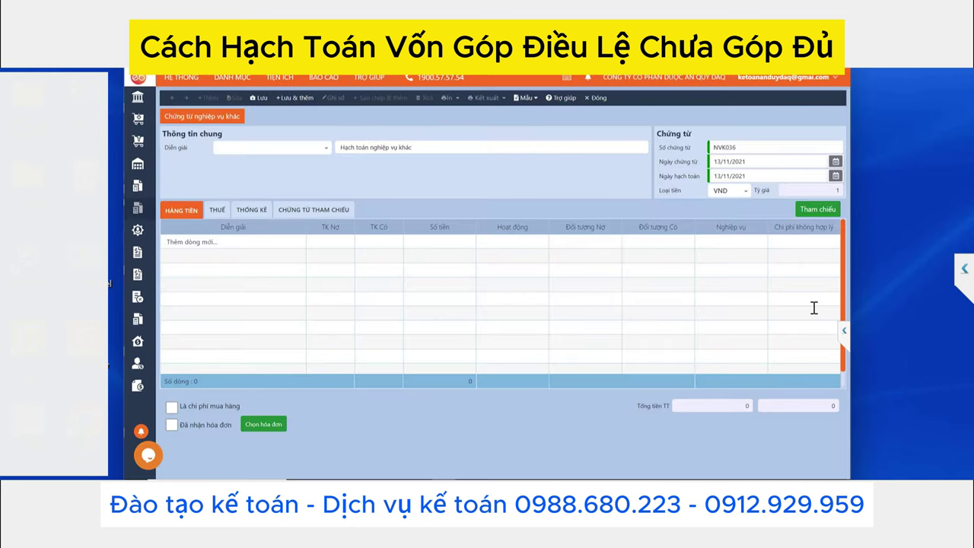
pyautogui.press('Tab')
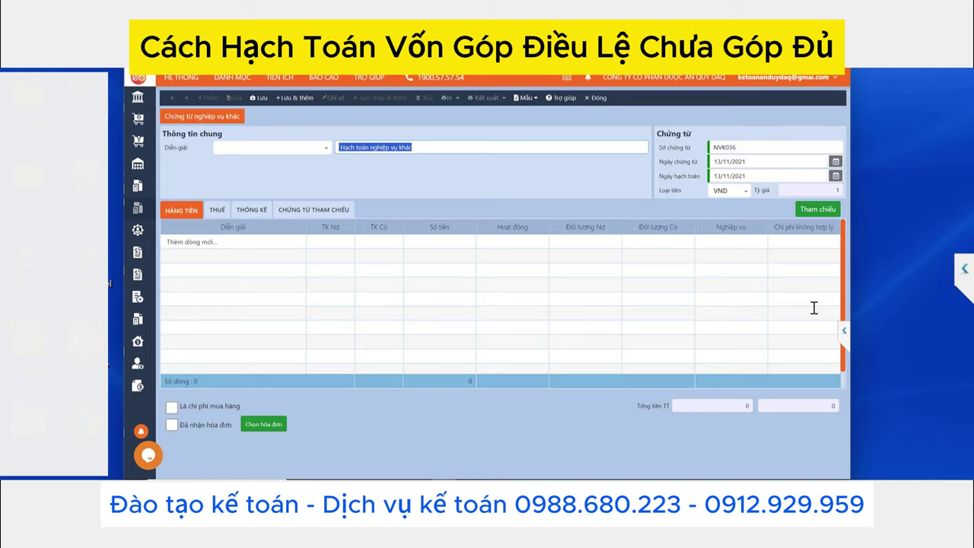
pyautogui.write('Số vốn điều lệ')
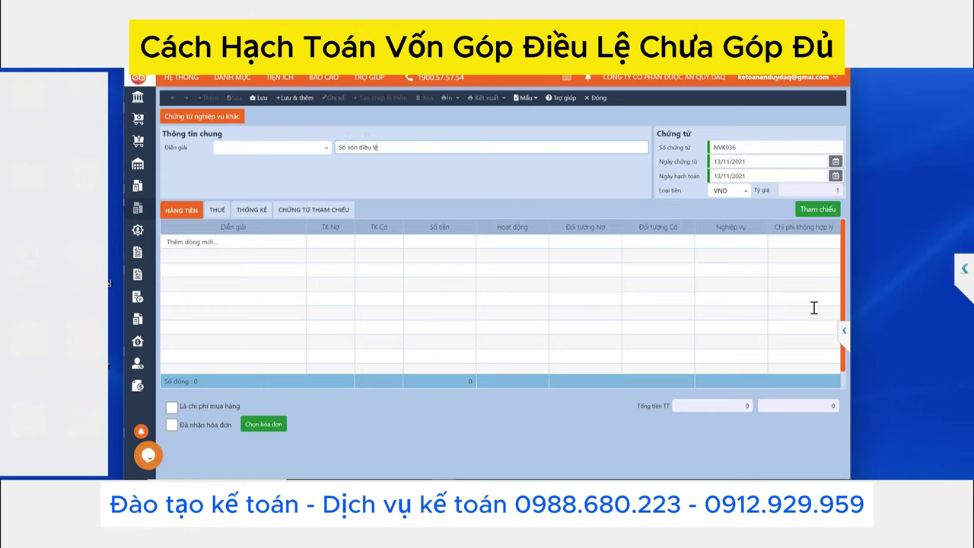
pyautogui.write(' góp')
pyautogui.press('End')
pyautogui.write('còn phải thu')
pyautogui.press('Tab')
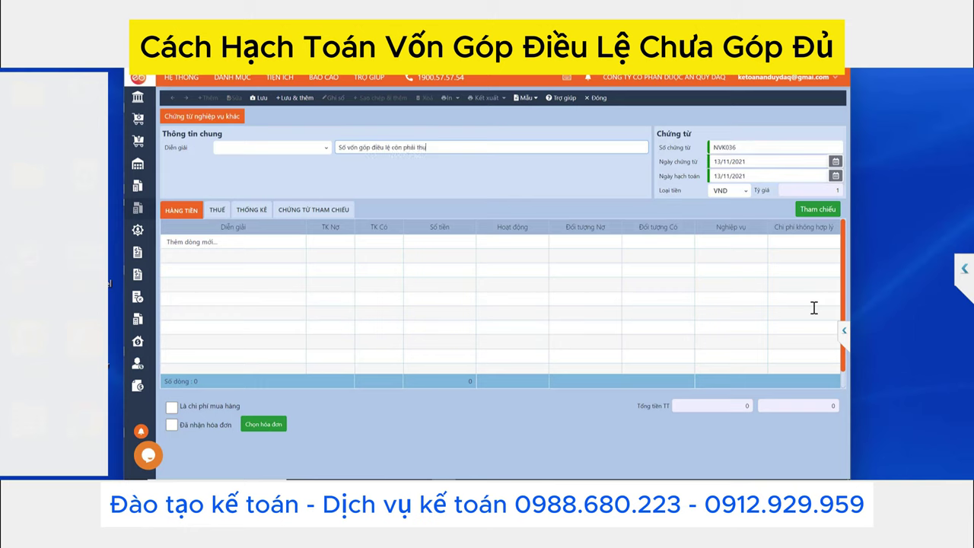
# - Set the voucher and posting dates to 31/12/2021
pyautogui.hotkey('shift', 'Left')
pyautogui.hotkey('shift', 'Left')
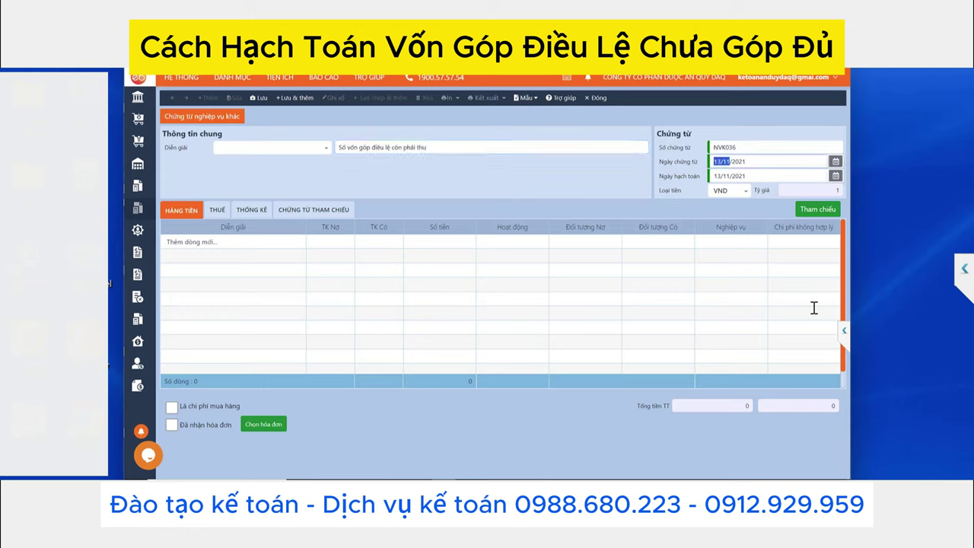
pyautogui.write('31/12')
pyautogui.press('Tab')
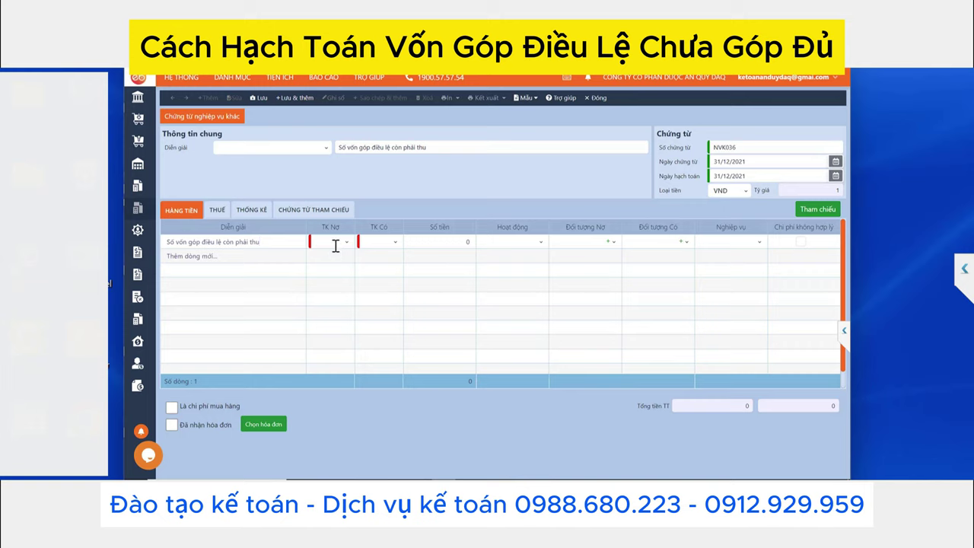
# - Assign debit account 1388 and credit account 4111 to the voucher line
pyautogui.write('1388')
pyautogui.press('Return')
pyautogui.write('4111')
pyautogui.press('Return')
# - Switch to the Excel sheet ANQUY.Q4, enter 9,099,000,000 in G54 and calculate =G53-G54 in G55
pyautogui.hotkey('ctrl', 'Tab')
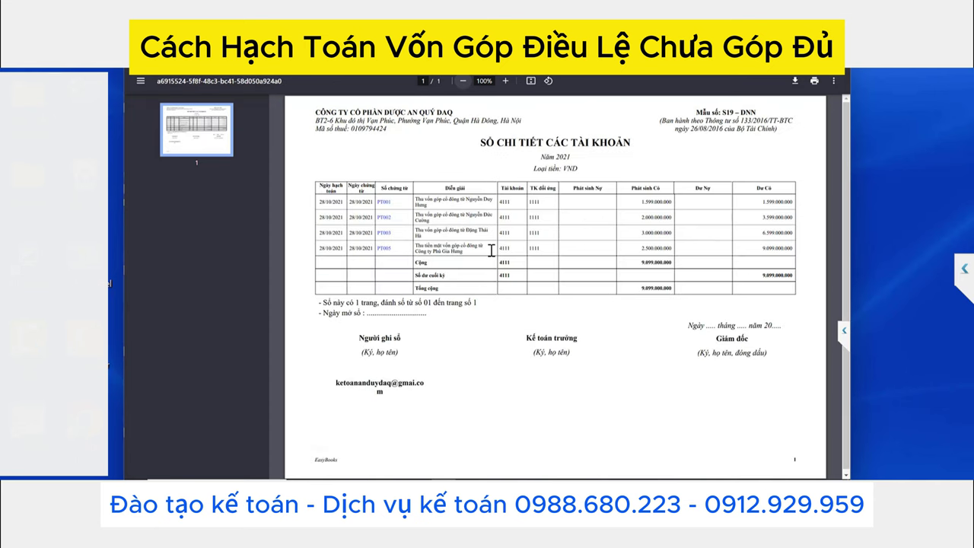
pyautogui.write('000,0')
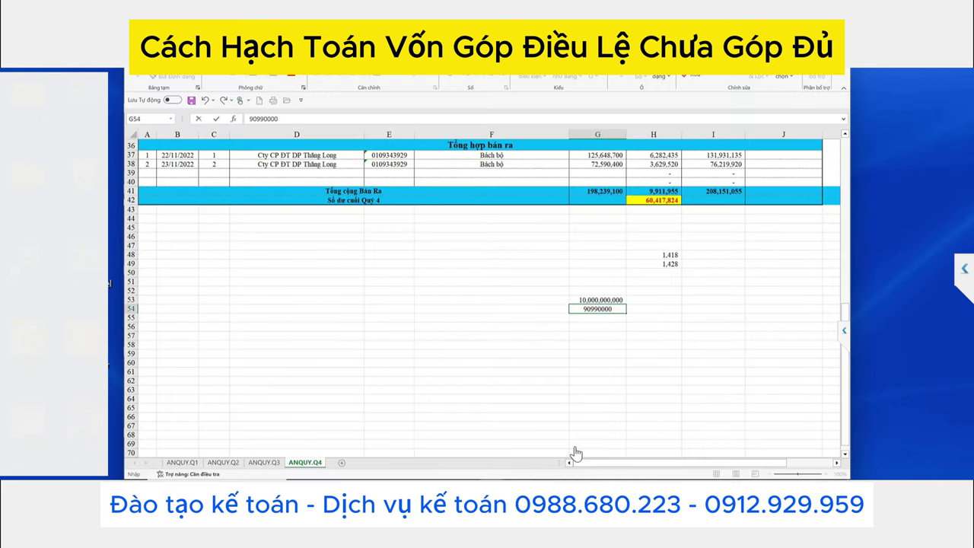
pyautogui.write('00')
pyautogui.press('Return')
pyautogui.write('=')
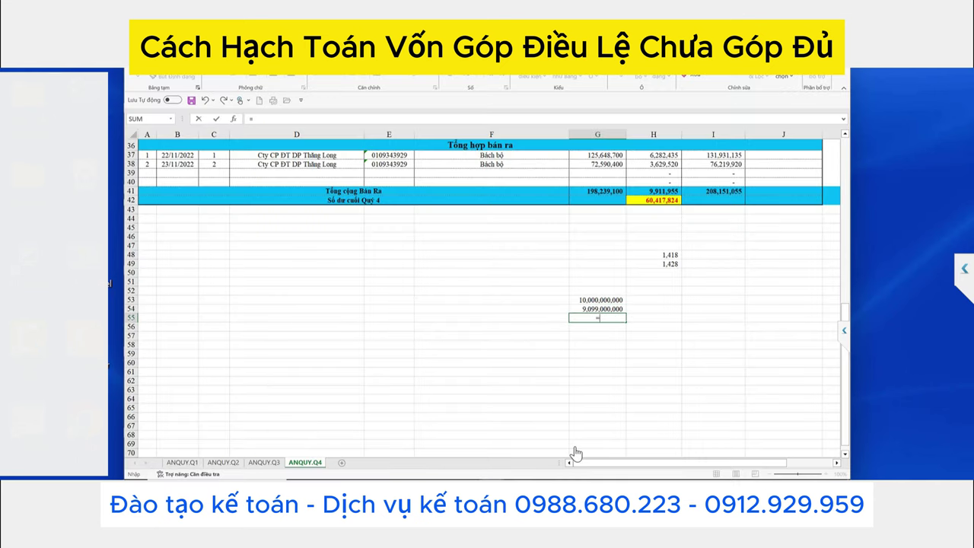
pyautogui.write('G53-G54')
pyautogui.press('Return')
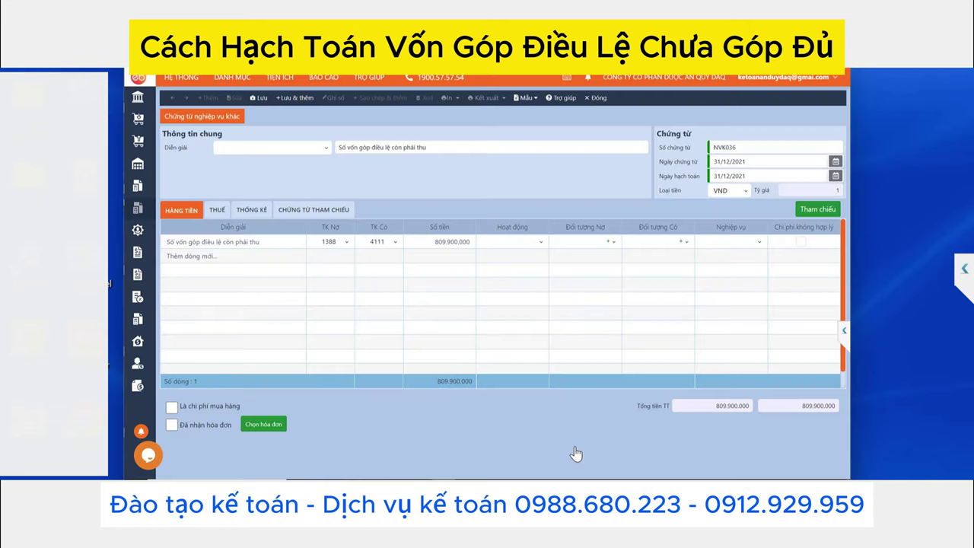
# - Set the amount of the 1388/4111 voucher line in EasyBooks to 901,000,000 and save the voucher
pyautogui.press('Tab')
pyautogui.write('901000000')
pyautogui.hotkey('ctrl', 's')
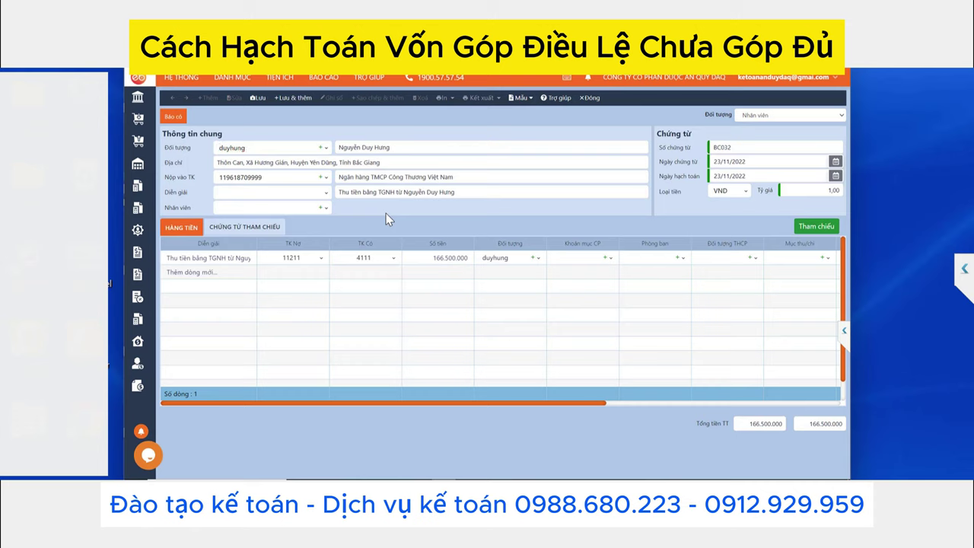
# - Try to change the credit account on the 23/11/2022 bank receipt's line to 1388
pyautogui.write('1388')
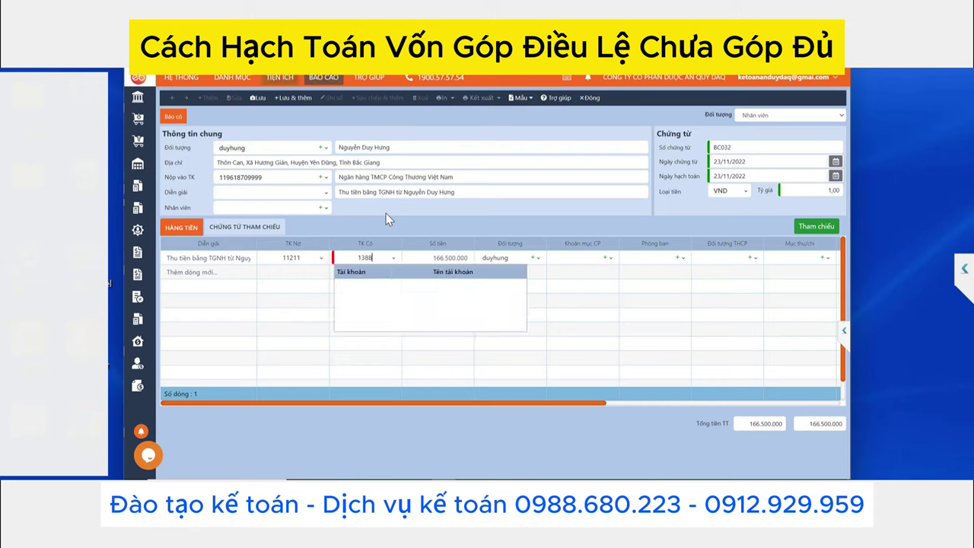
pyautogui.rightClick(386, 213)
pyautogui.press('Escape')
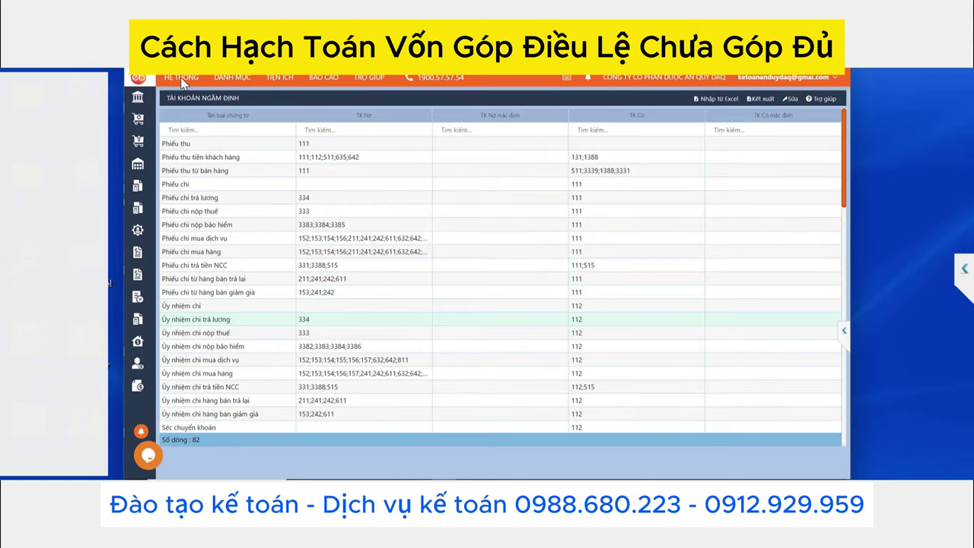
# - Disable the option "Hạn chế tài khoản khi nhập liệu" in the system's other settings and save the options
pyautogui.click(182, 77)
pyautogui.click(189, 143)
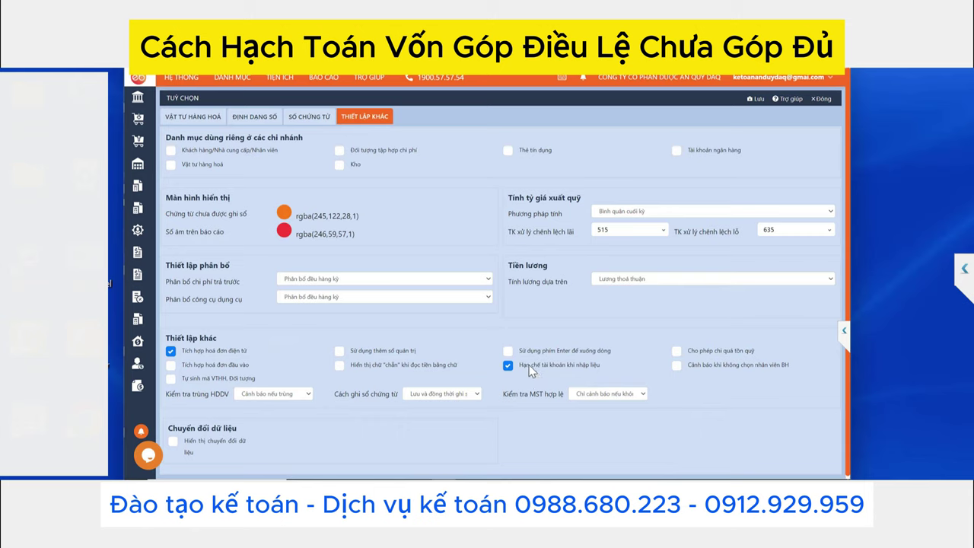
pyautogui.click(508, 367)
pyautogui.click(755, 98)
# - Examine the default account list for the debit and credit accounts allowed on receipt and bank deposit vouchers
pyautogui.scroll(-5, 701, 424)
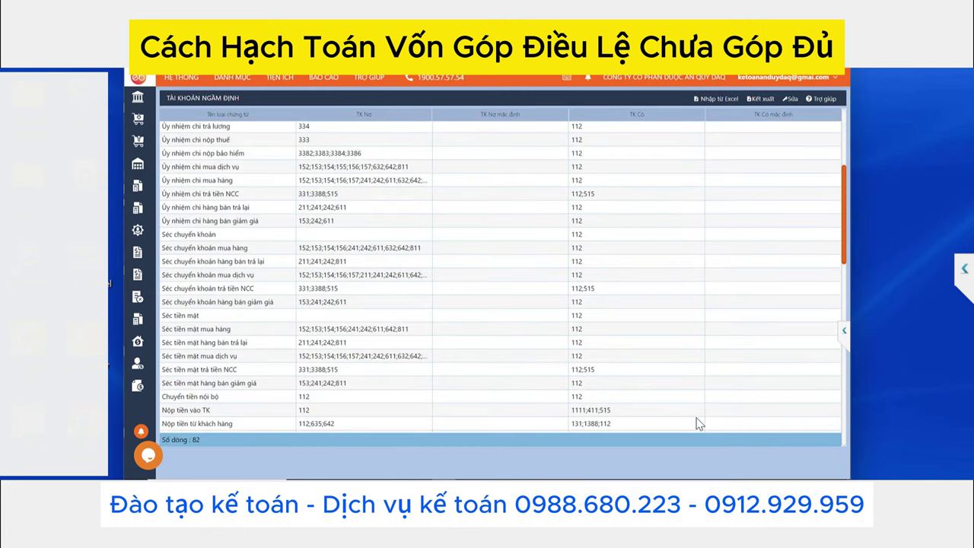
pyautogui.scroll(-8, 701, 424)
pyautogui.scroll(-2, 700, 424)
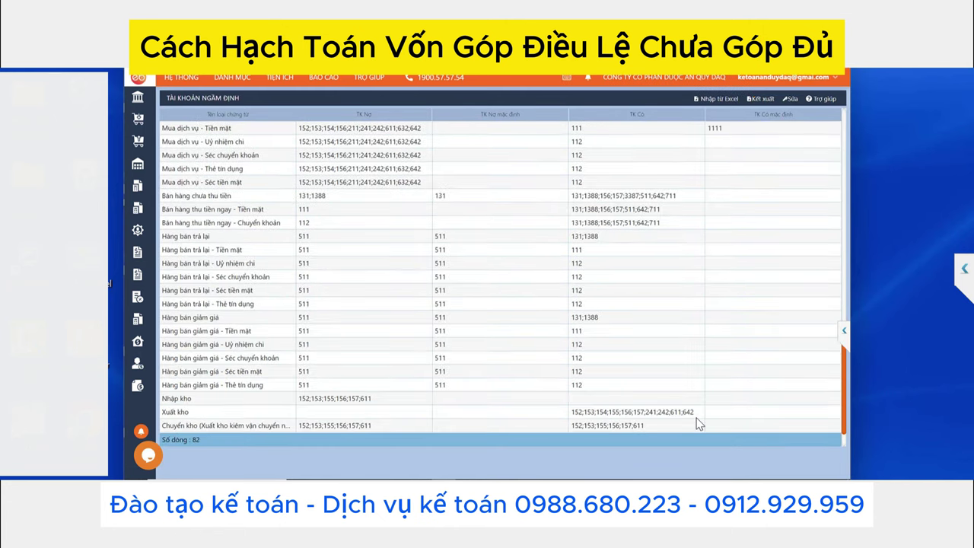
pyautogui.scroll(-2, 700, 424)
pyautogui.scroll(10, 701, 424)
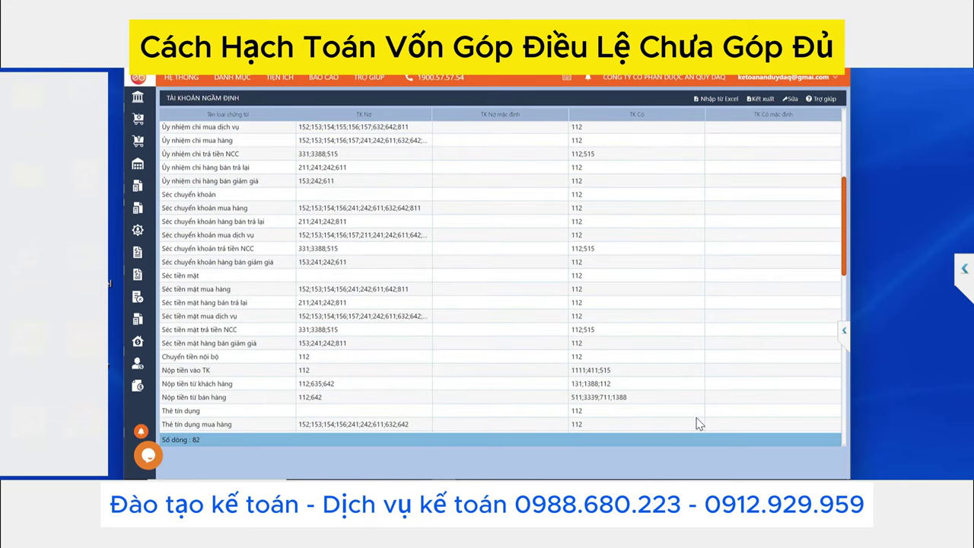
pyautogui.scroll(5, 700, 424)
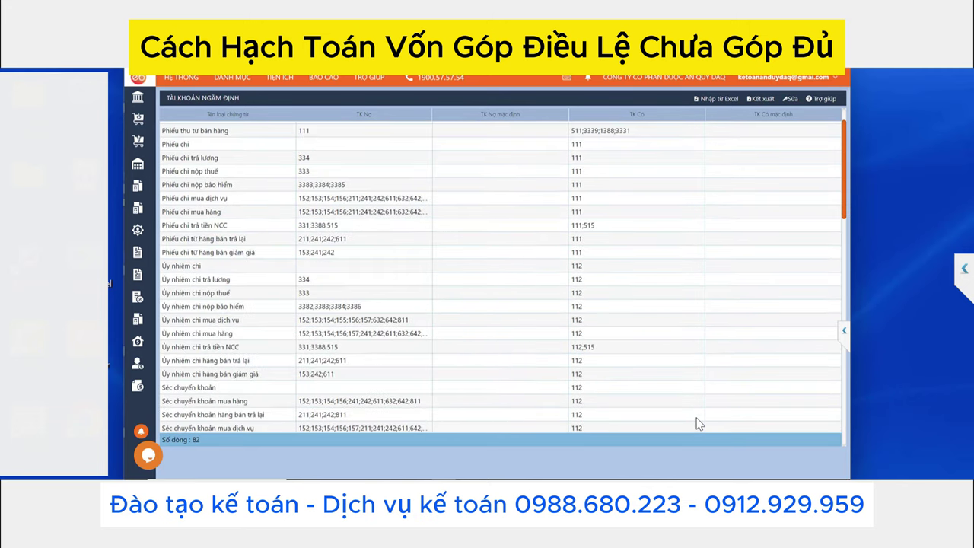
pyautogui.scroll(2, 700, 424)
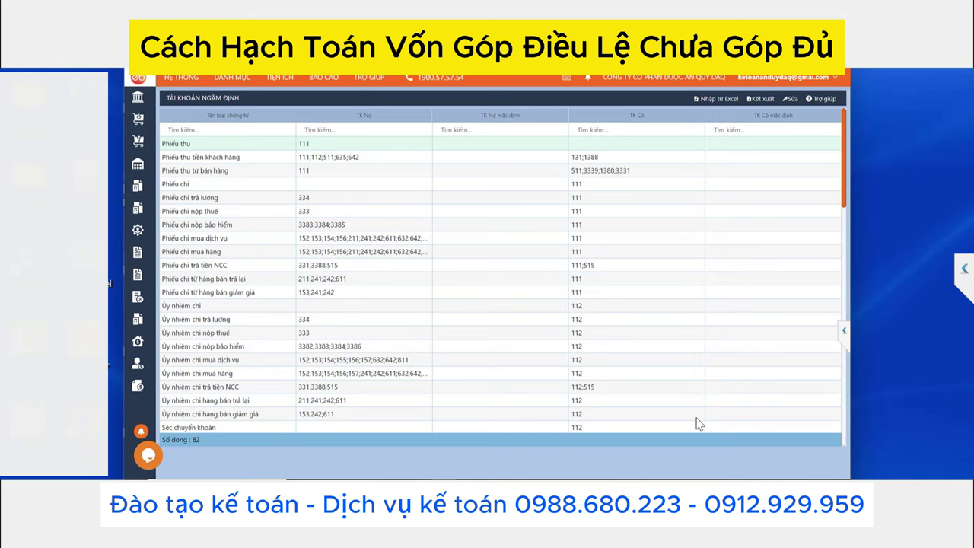
pyautogui.scroll(-6, 700, 424)
pyautogui.scroll(5, 701, 424)
pyautogui.scroll(2, 700, 424)
pyautogui.press('Escape')
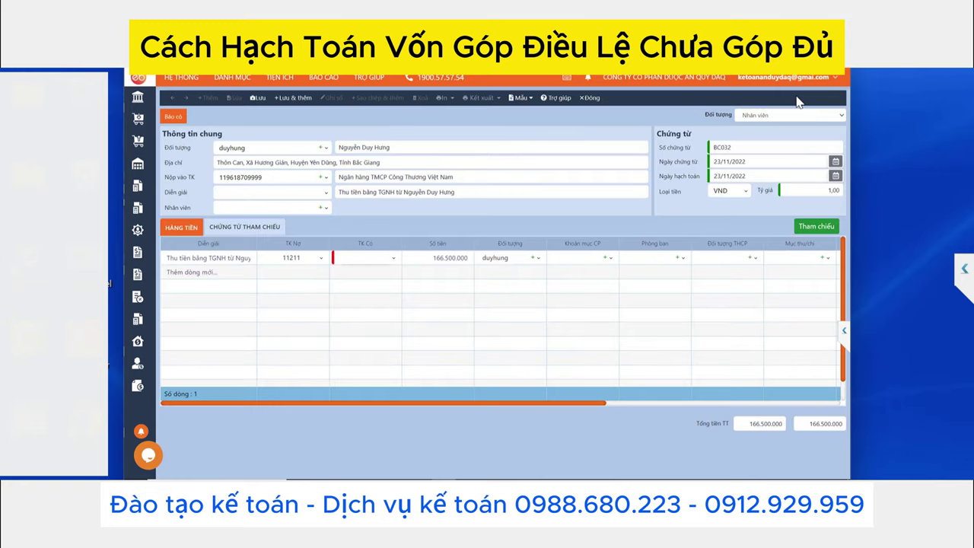
# - Try again to enter 1388 as the credit account on the 166,500,000 bank receipt line
pyautogui.write('1388')
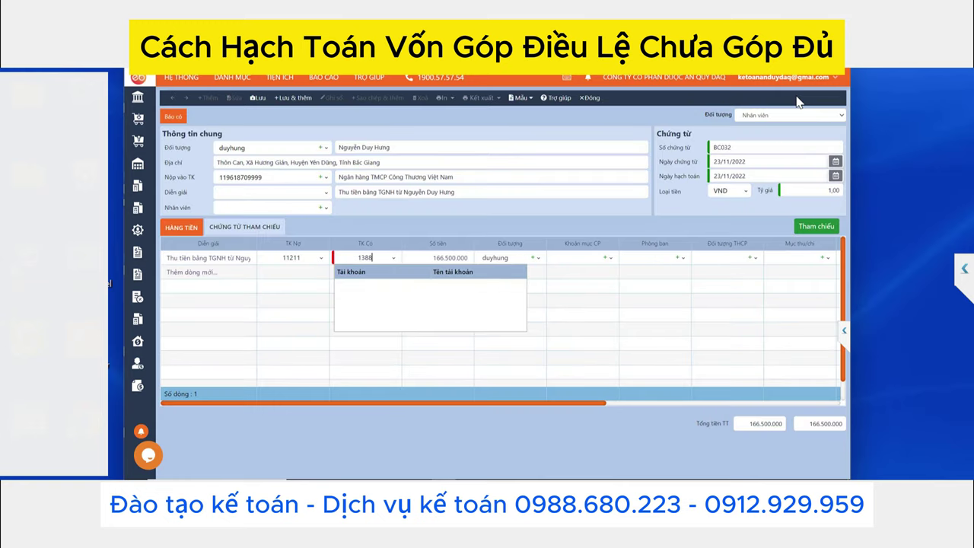
pyautogui.click(421, 259)
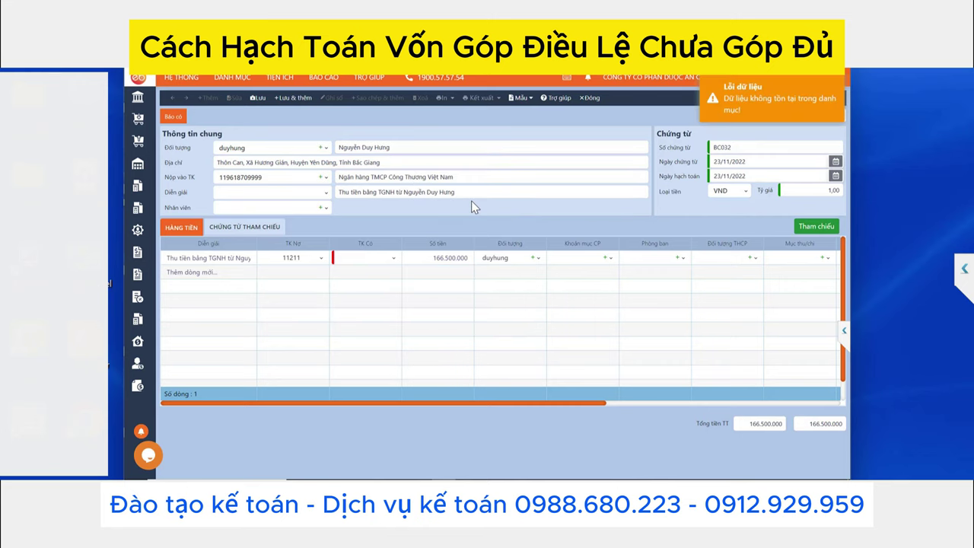